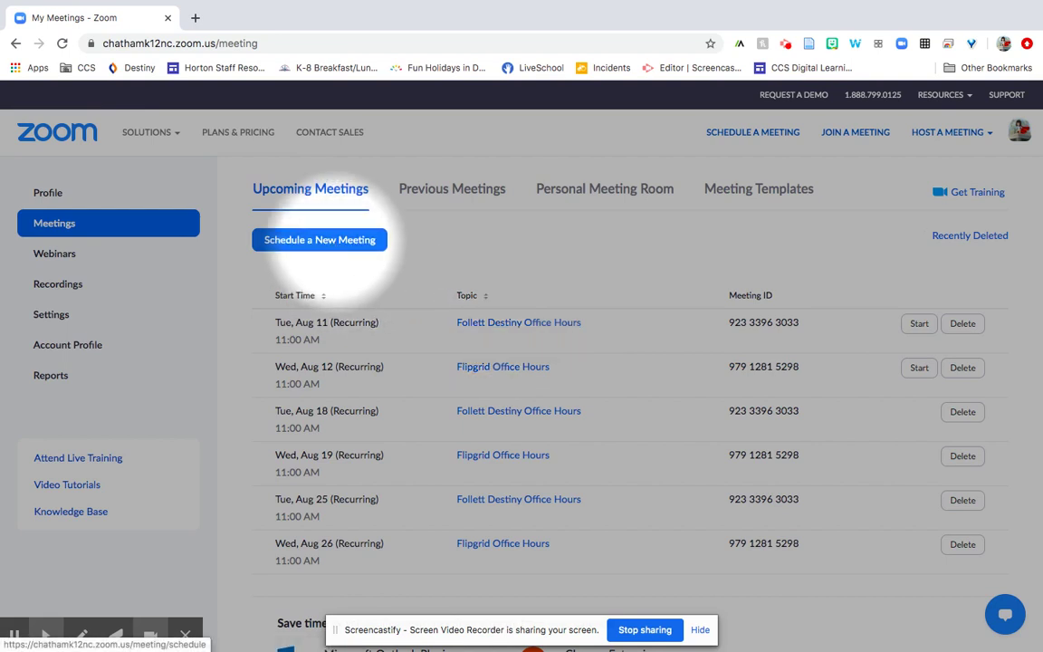
Start scheduling a new meeting and replace the default topic with 'Library Time'
{"action": "left_click", "coordinate": [336, 245]}
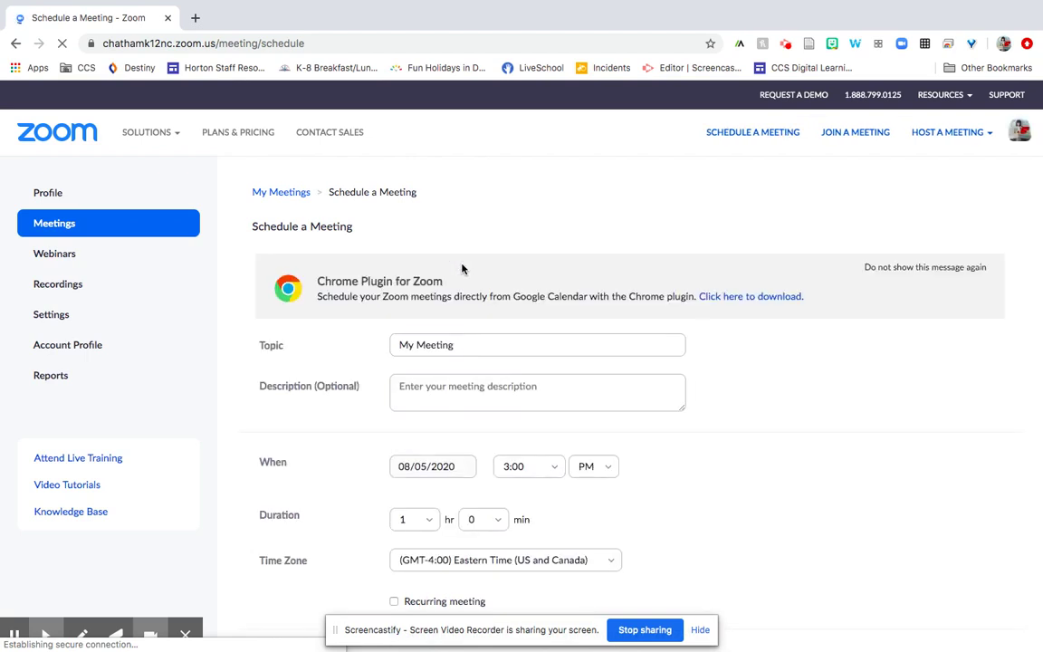
{"action": "left_click", "coordinate": [458, 343]}
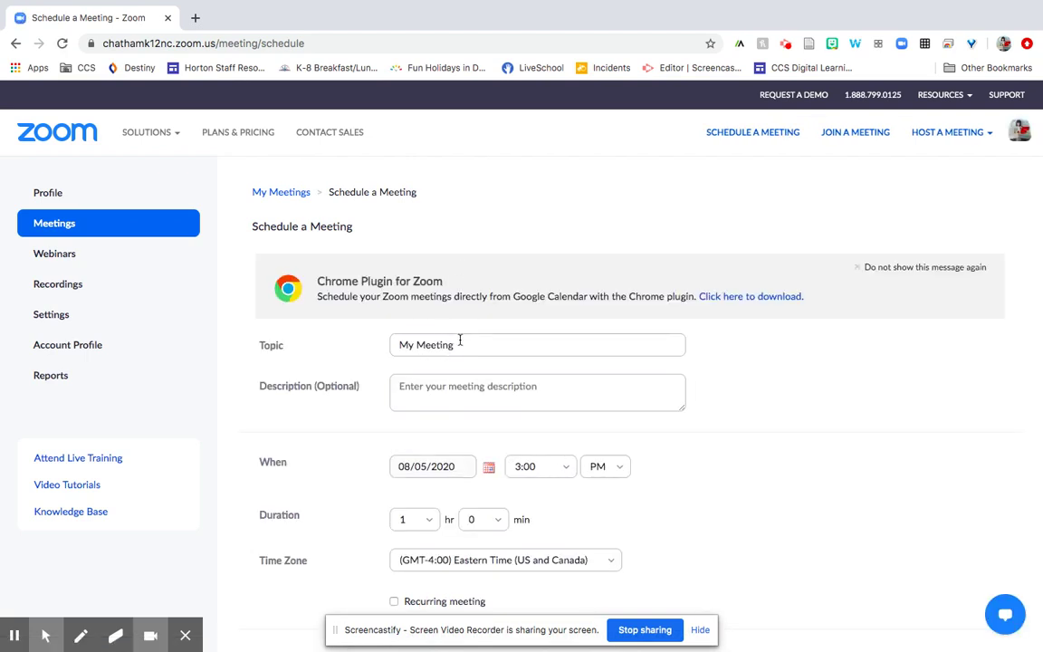
{"action": "triple_click", "coordinate": [437, 343]}
{"action": "type", "text": "Li"}
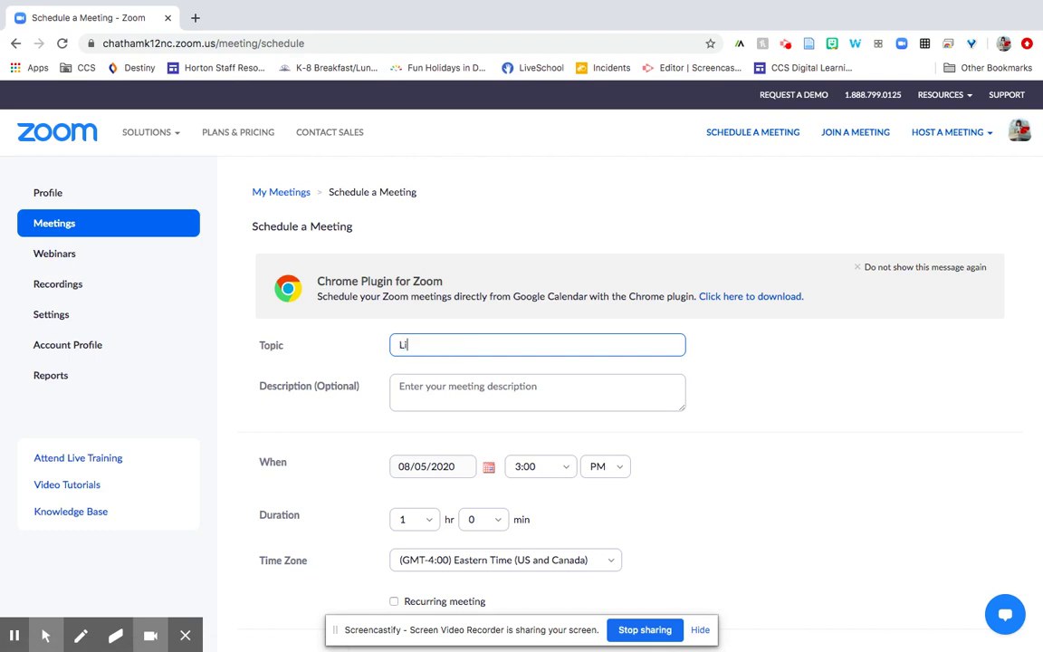
{"action": "type", "text": "brary Time"}
Enter the description 'Fifth-grade library time.'
{"action": "left_click", "coordinate": [437, 382]}
{"action": "type", "text": "Fifth-g"}
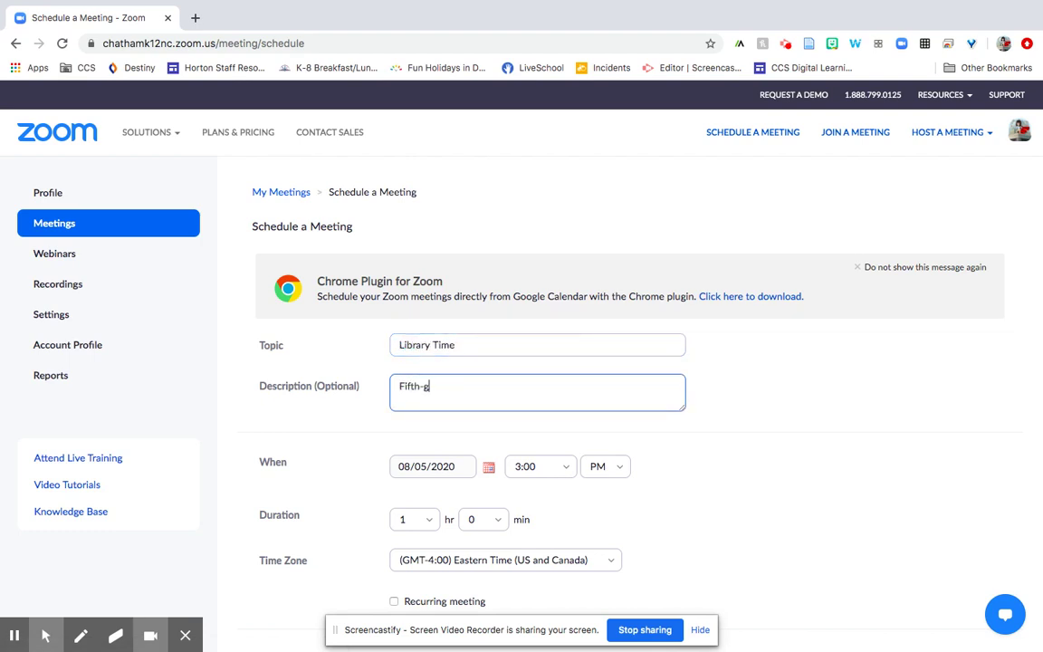
{"action": "type", "text": "rade library time."}
{"action": "key", "text": "alt+f"}
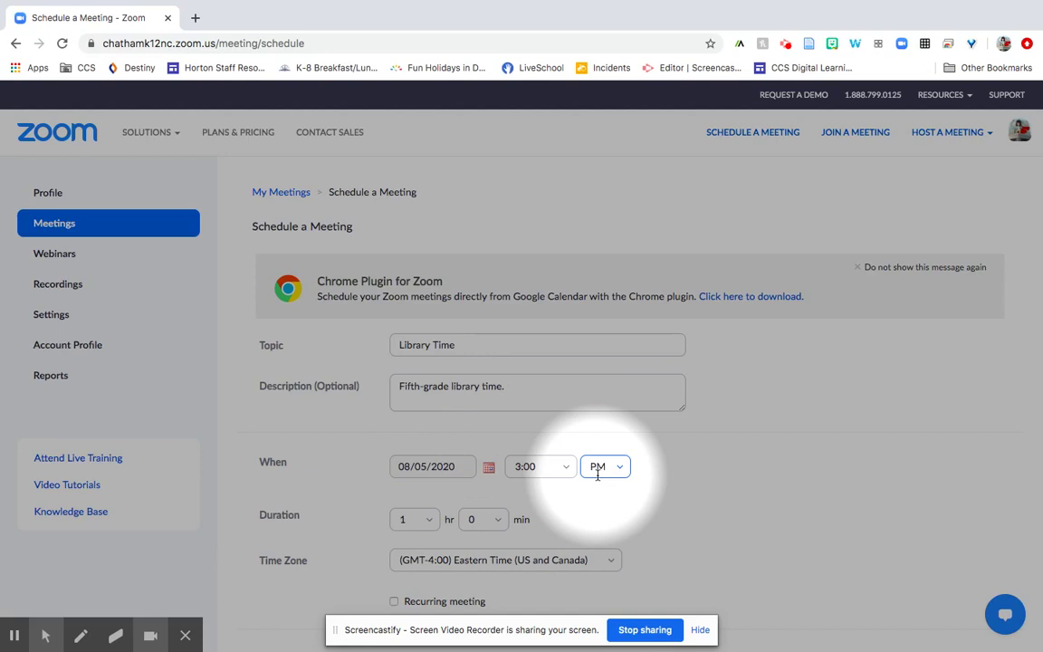
Set the start to 08/17/2020 at 1:00 PM, with the duration kept at 1 hour
{"action": "left_click", "coordinate": [489, 469]}
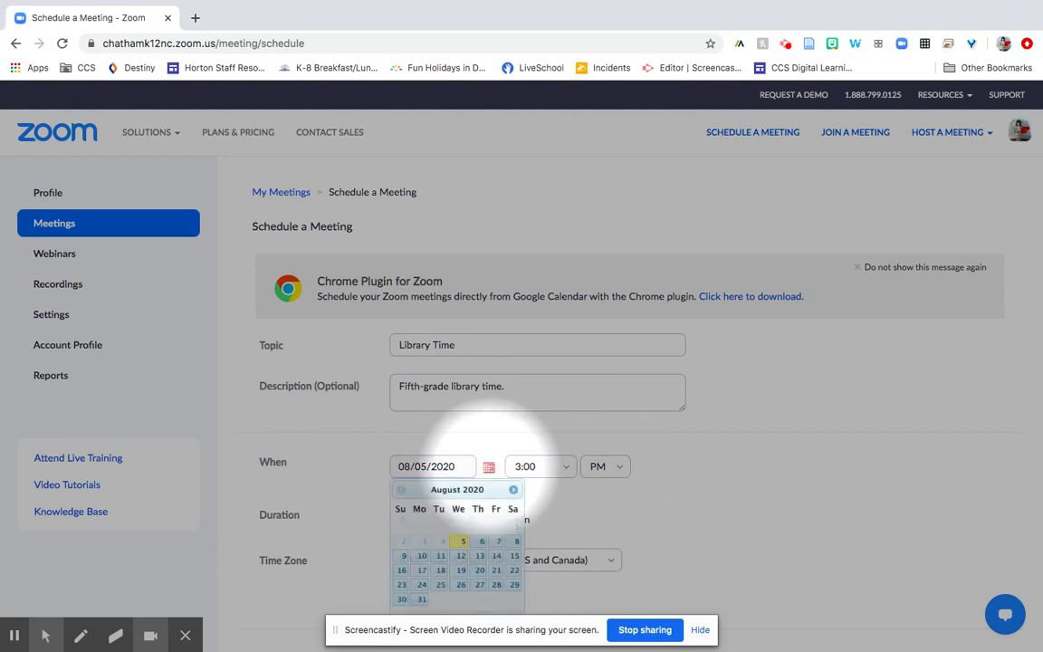
{"action": "left_click", "coordinate": [422, 573]}
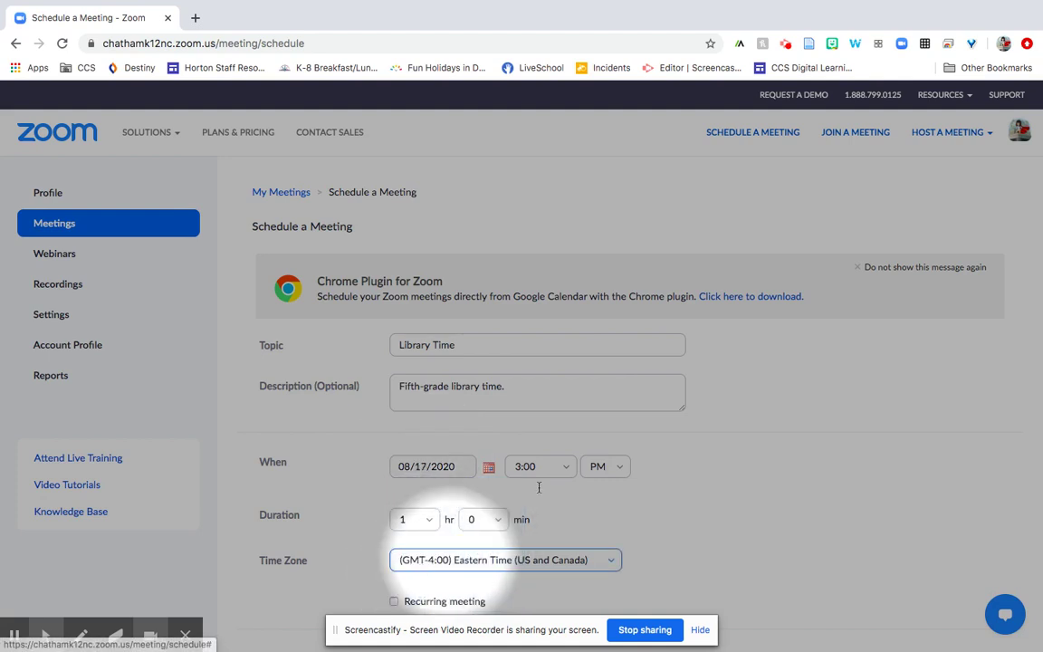
{"action": "left_click", "coordinate": [566, 473]}
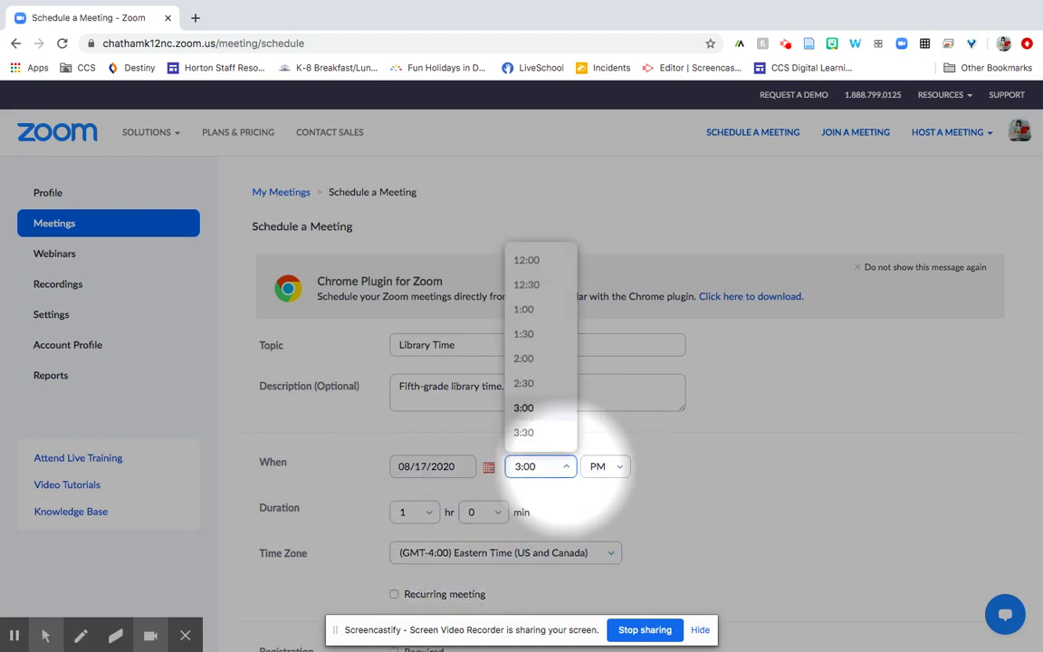
{"action": "left_click", "coordinate": [537, 315]}
{"action": "scroll", "coordinate": [712, 473], "scroll_direction": "down", "scroll_amount": 2}
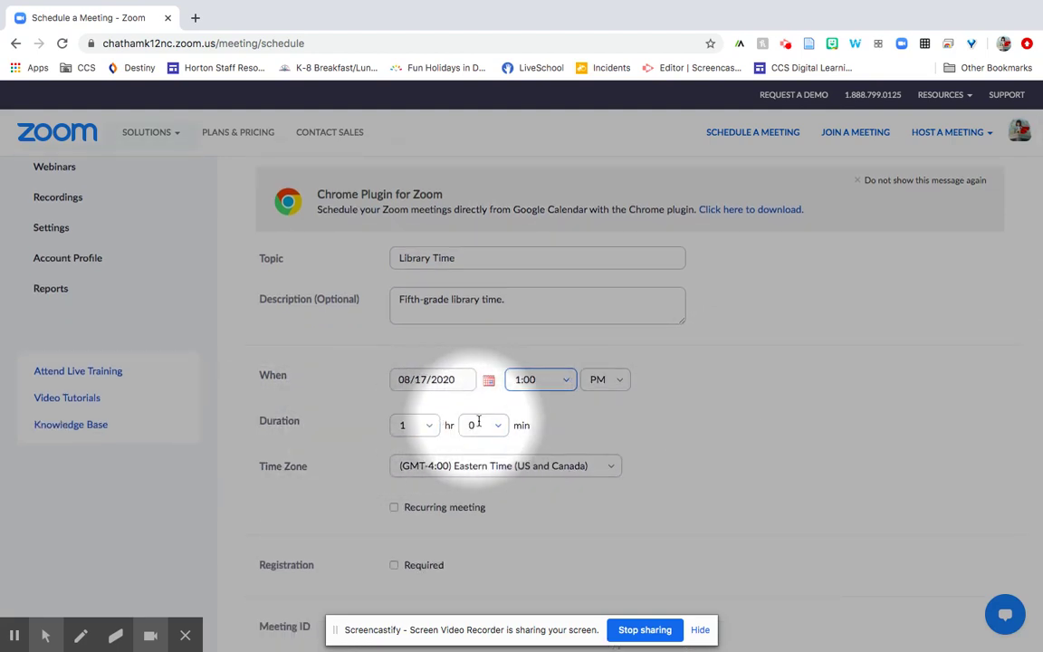
{"action": "left_click", "coordinate": [429, 431]}
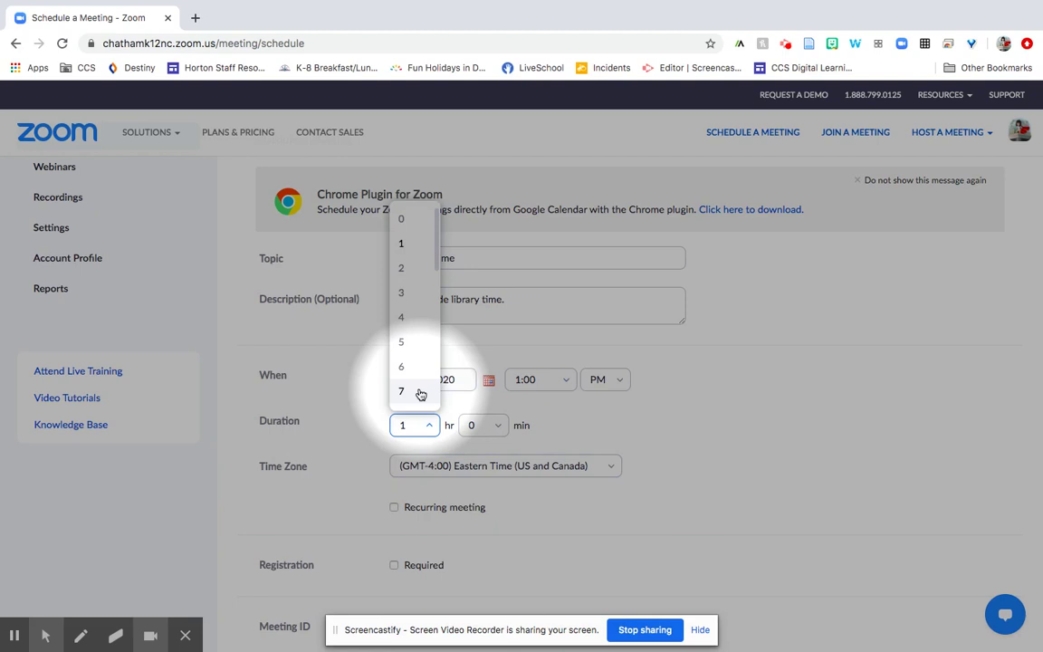
{"action": "scroll", "coordinate": [409, 385], "scroll_direction": "down", "scroll_amount": 5}
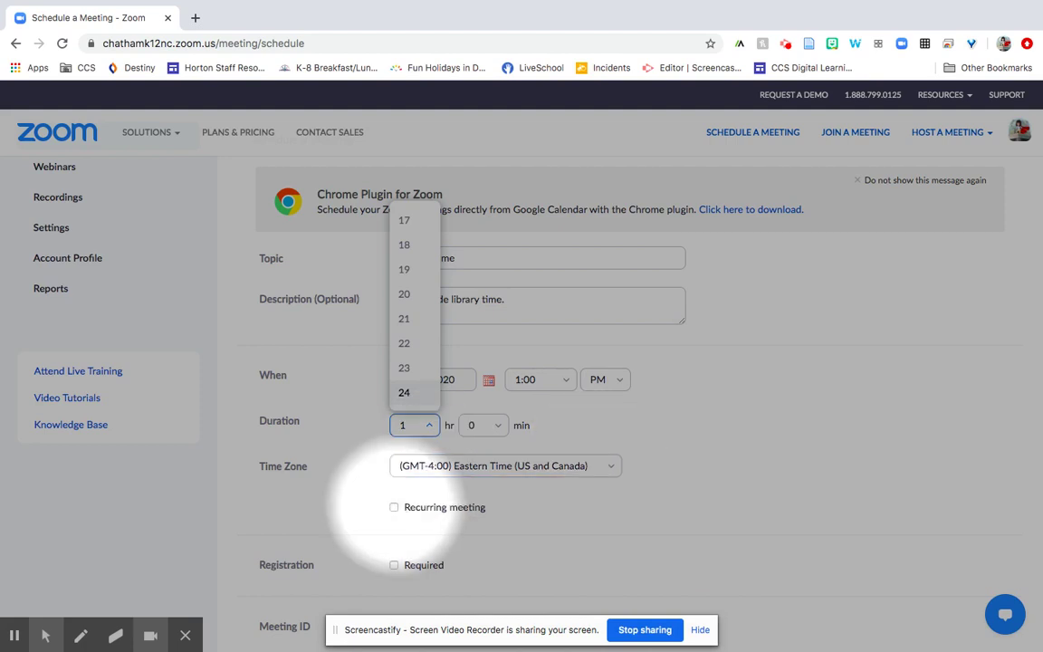
Make the meeting recur daily every 1 day, ending 09/11/2020 after 26 occurrences
{"action": "left_click", "coordinate": [394, 508]}
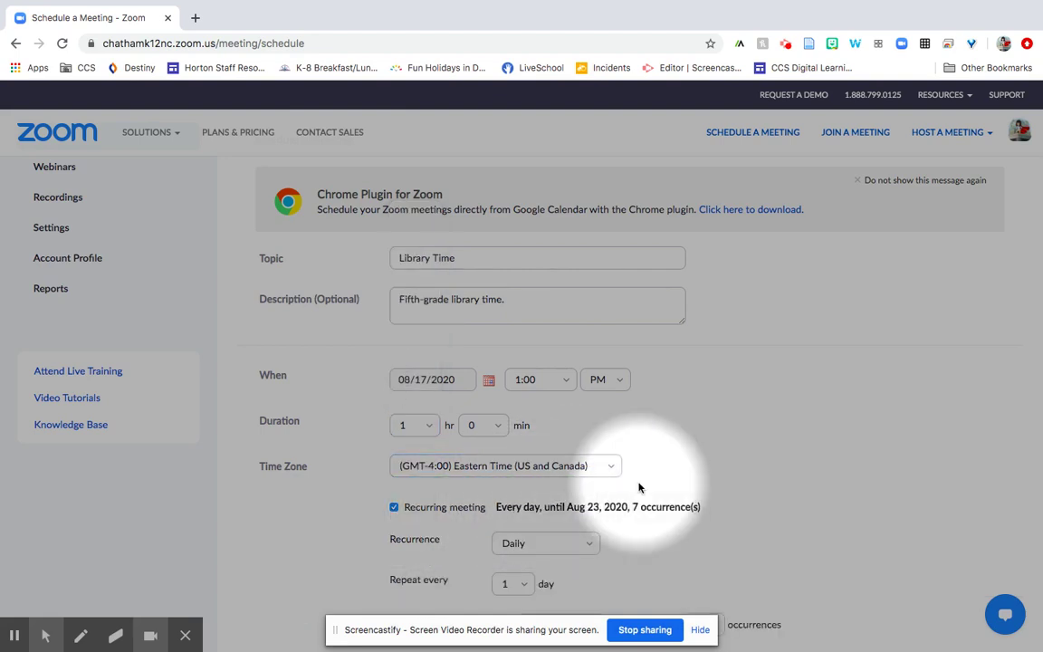
{"action": "scroll", "coordinate": [639, 489], "scroll_direction": "down", "scroll_amount": 2}
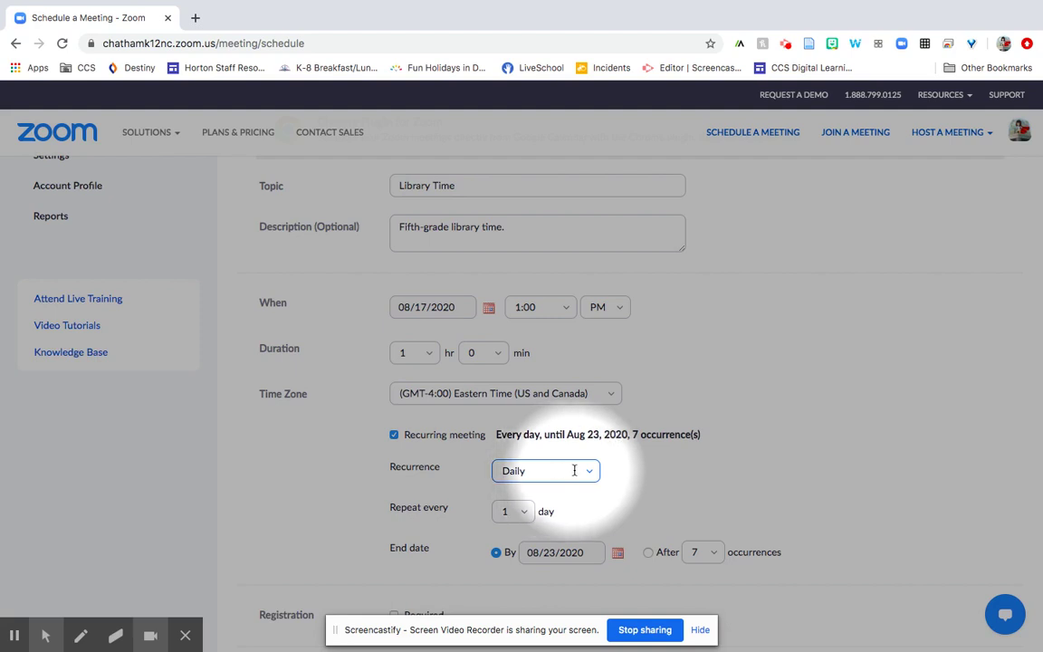
{"action": "left_click", "coordinate": [526, 513]}
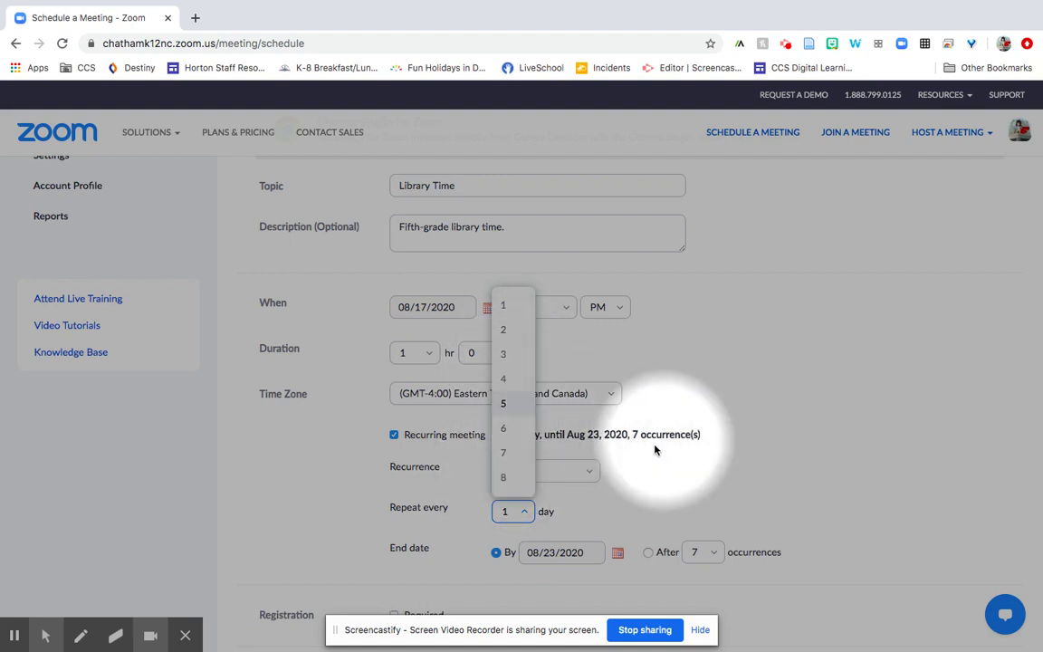
{"action": "left_click", "coordinate": [671, 497]}
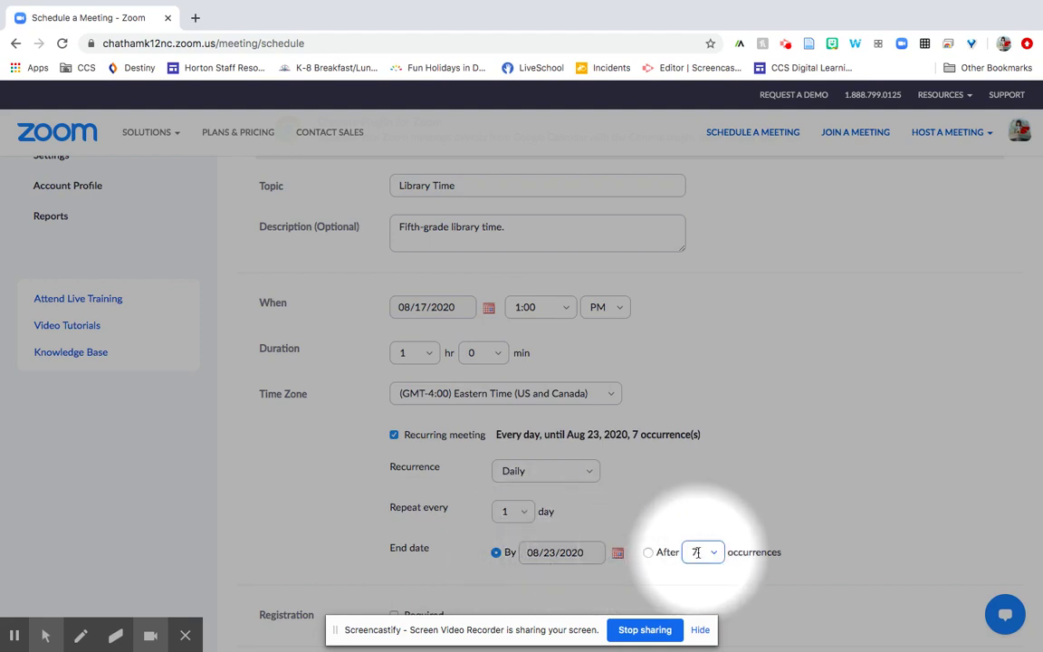
{"action": "left_click", "coordinate": [618, 553]}
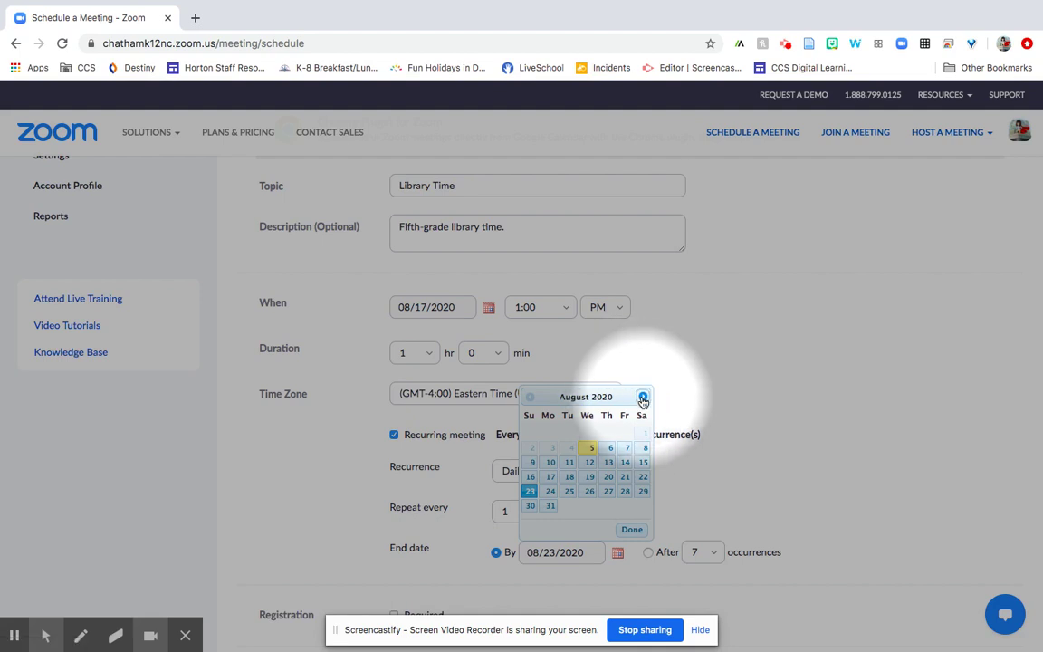
{"action": "left_click", "coordinate": [643, 397]}
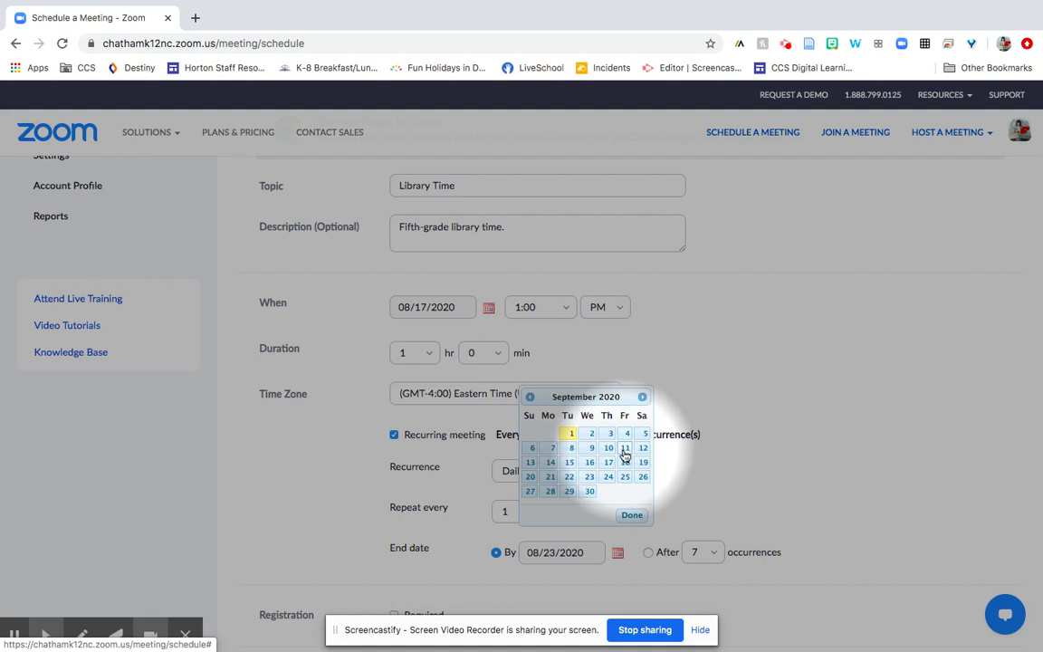
{"action": "left_click", "coordinate": [625, 456]}
{"action": "scroll", "coordinate": [617, 493], "scroll_direction": "down", "scroll_amount": 3}
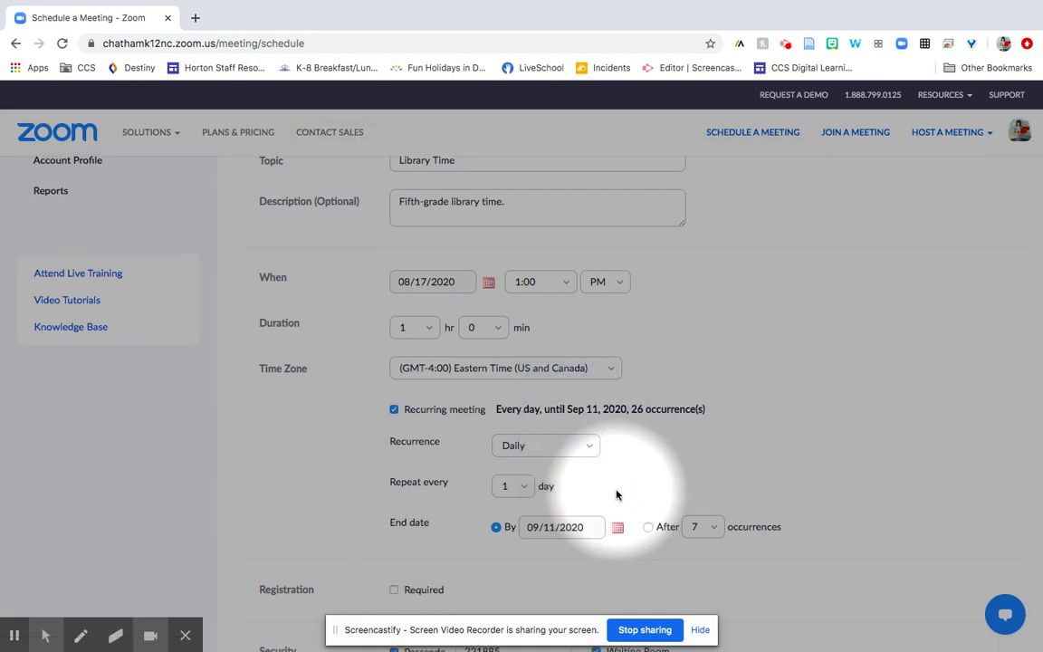
{"action": "scroll", "coordinate": [616, 490], "scroll_direction": "down", "scroll_amount": 3}
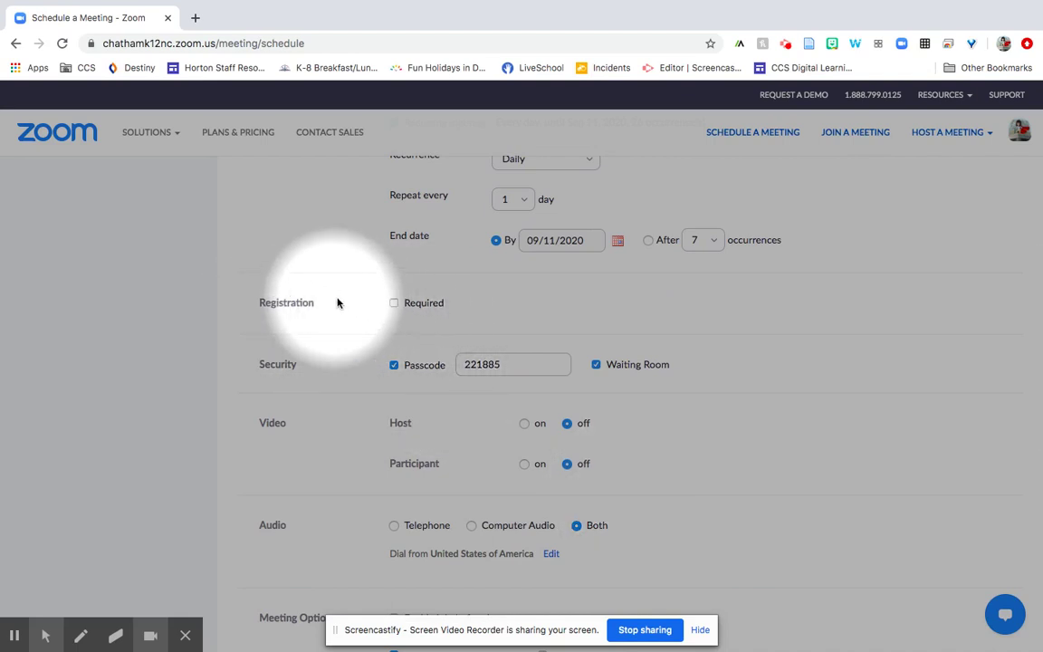
Leave the Registration 'Required' checkbox unchecked so attendees need not register
{"action": "left_click", "coordinate": [394, 303]}
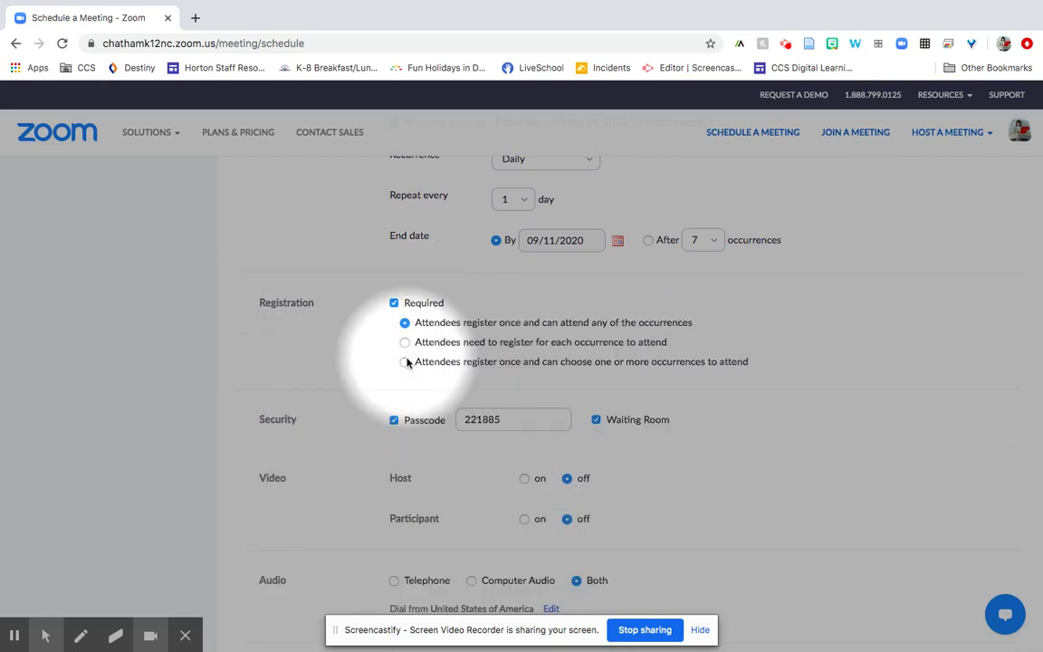
{"action": "left_click", "coordinate": [393, 304]}
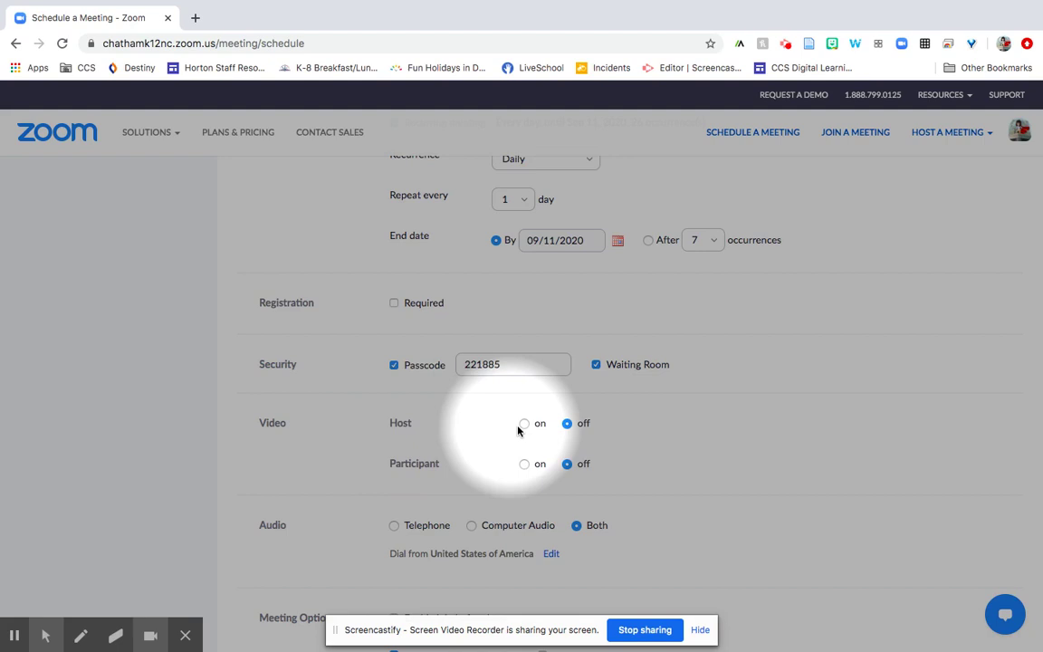
Switch host video on, leaving participant video off
{"action": "left_click", "coordinate": [526, 424]}
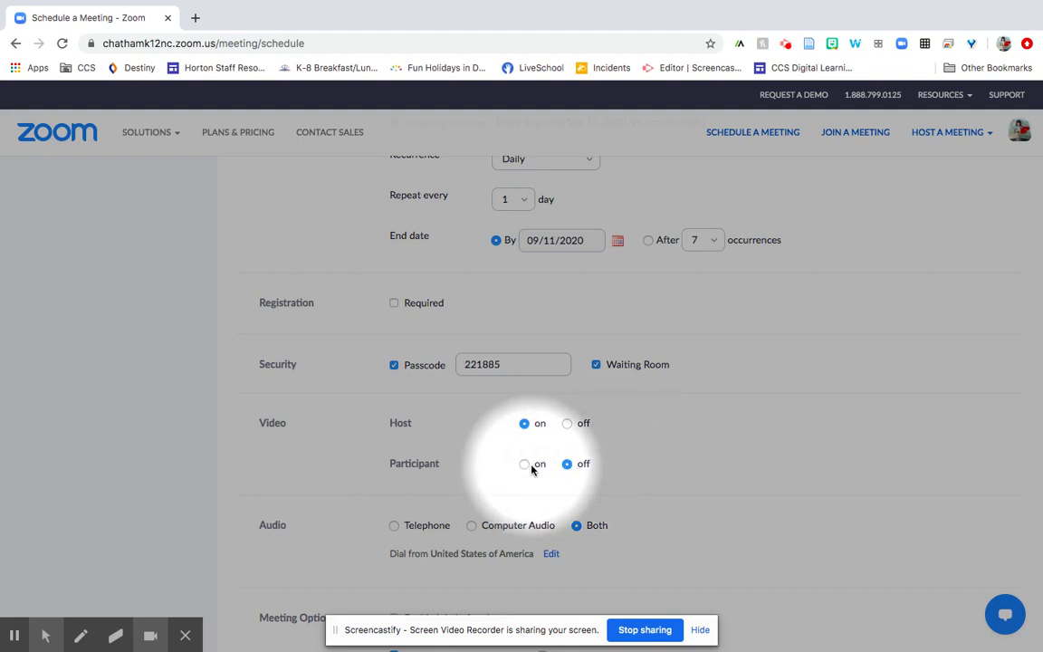
{"action": "scroll", "coordinate": [681, 453], "scroll_direction": "down", "scroll_amount": 2}
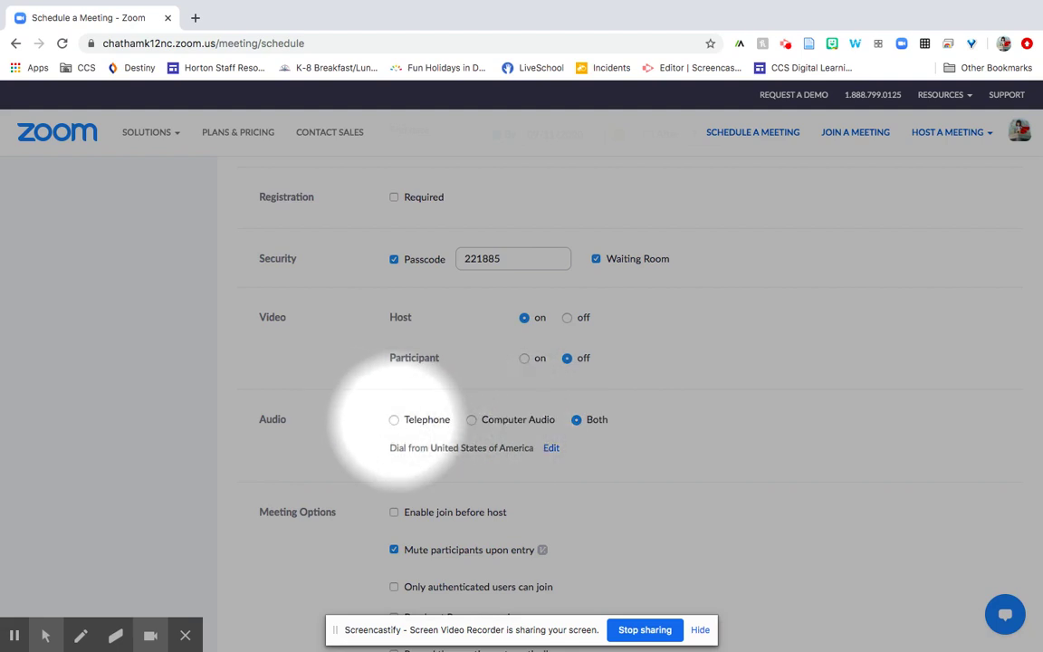
{"action": "scroll", "coordinate": [398, 426], "scroll_direction": "down", "scroll_amount": 5}
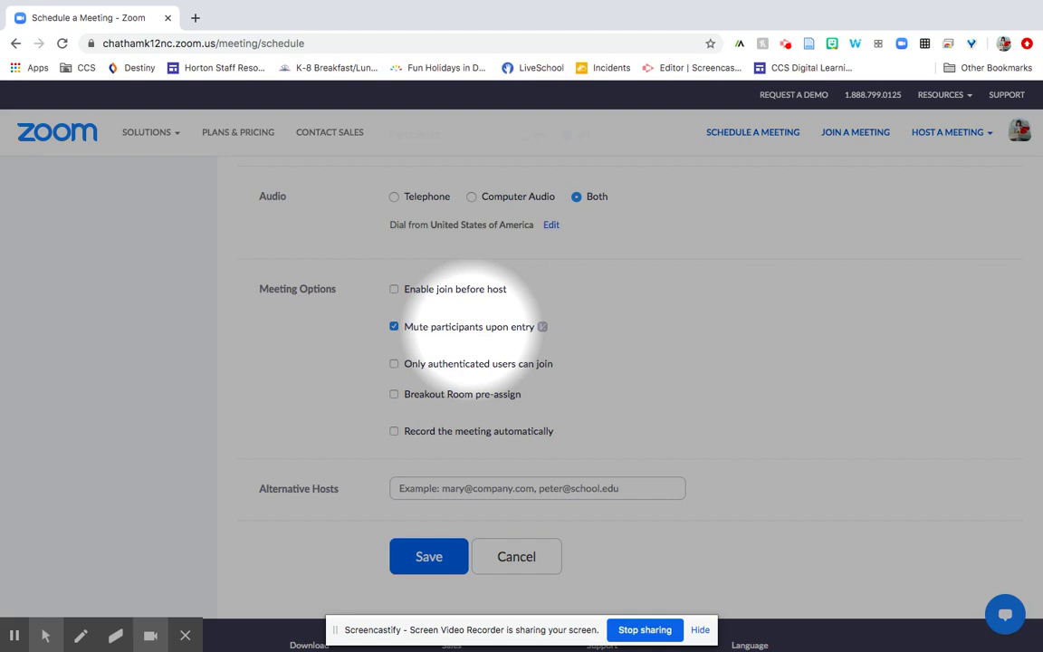
{"action": "left_click", "coordinate": [394, 395]}
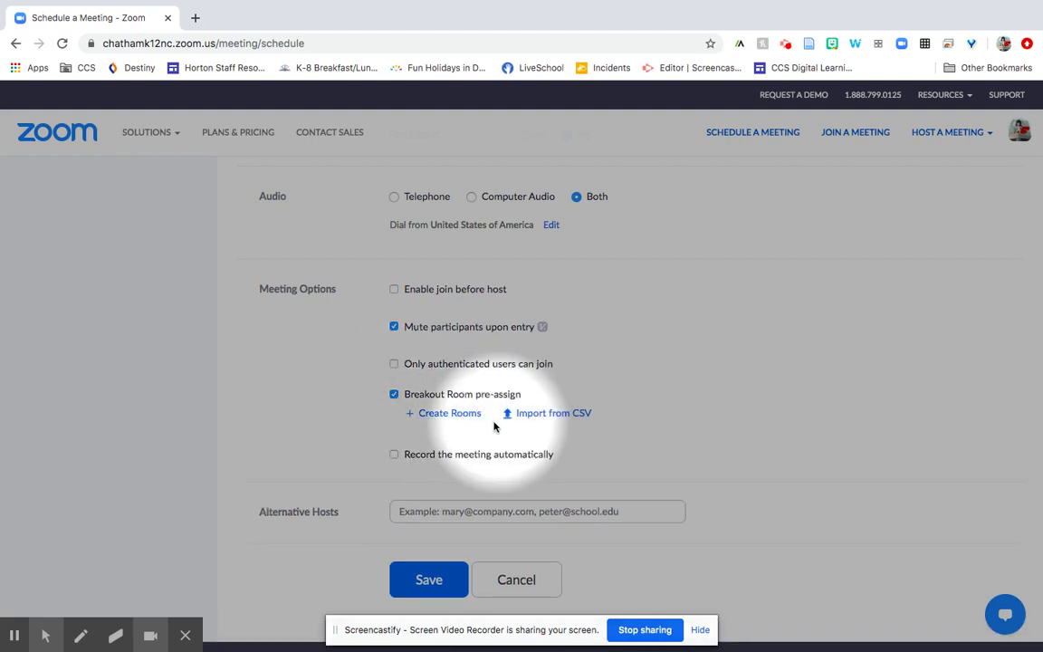
{"action": "left_click", "coordinate": [394, 395]}
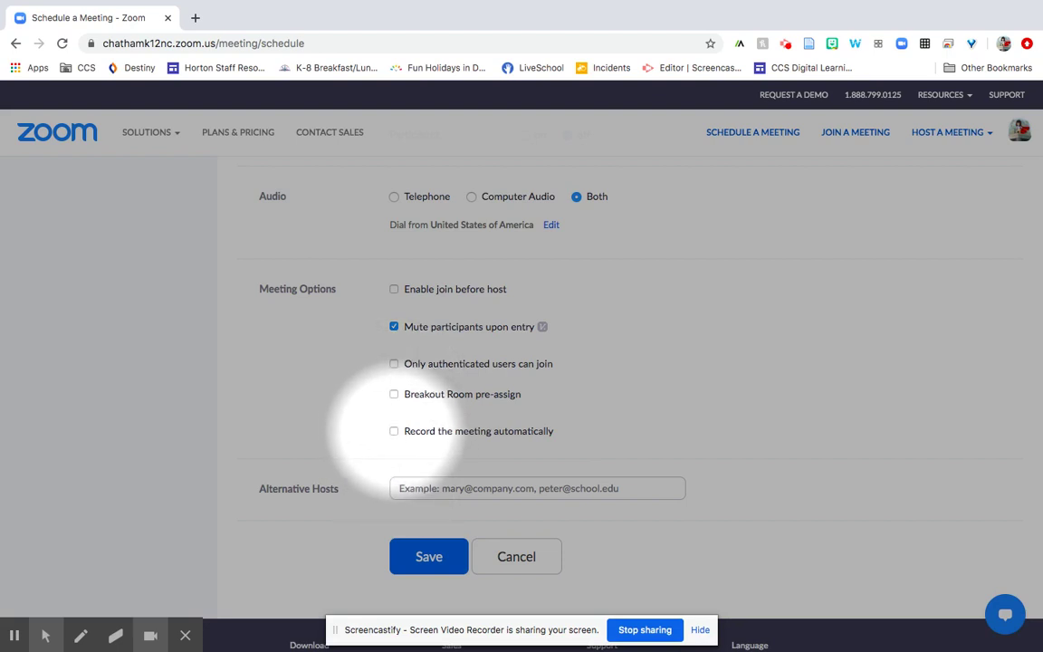
{"action": "left_click", "coordinate": [394, 432]}
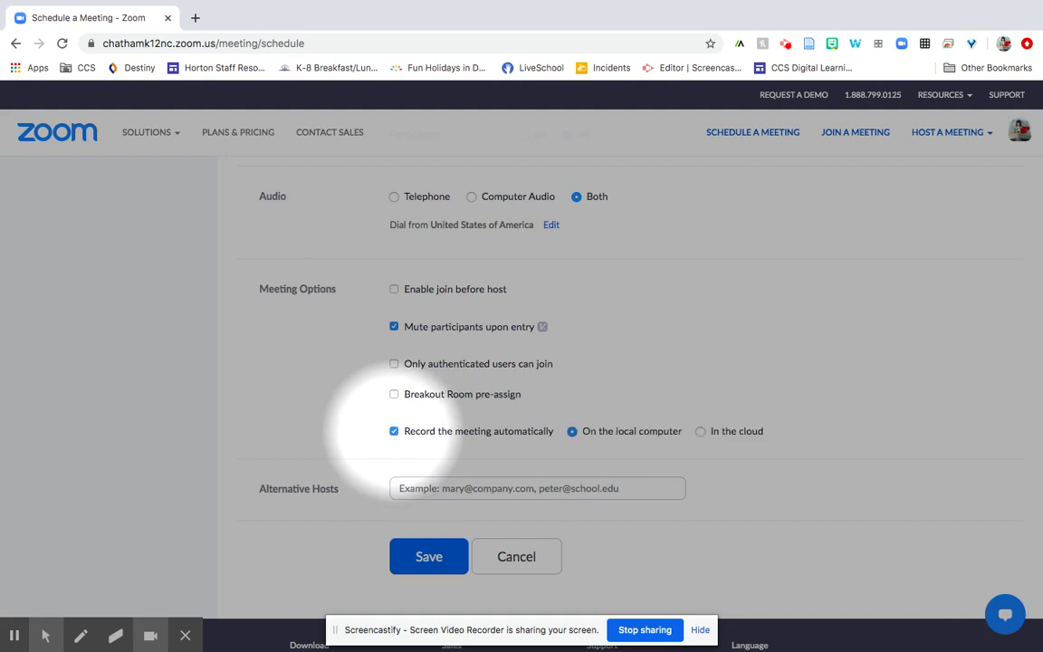
{"action": "left_click", "coordinate": [394, 431]}
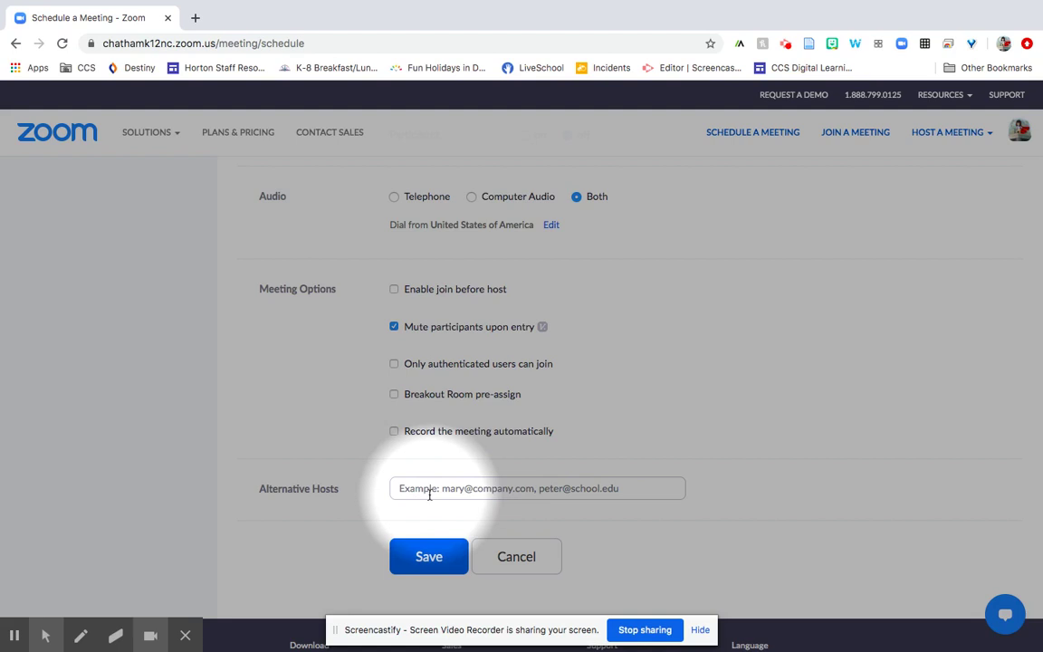
{"action": "left_click", "coordinate": [430, 495]}
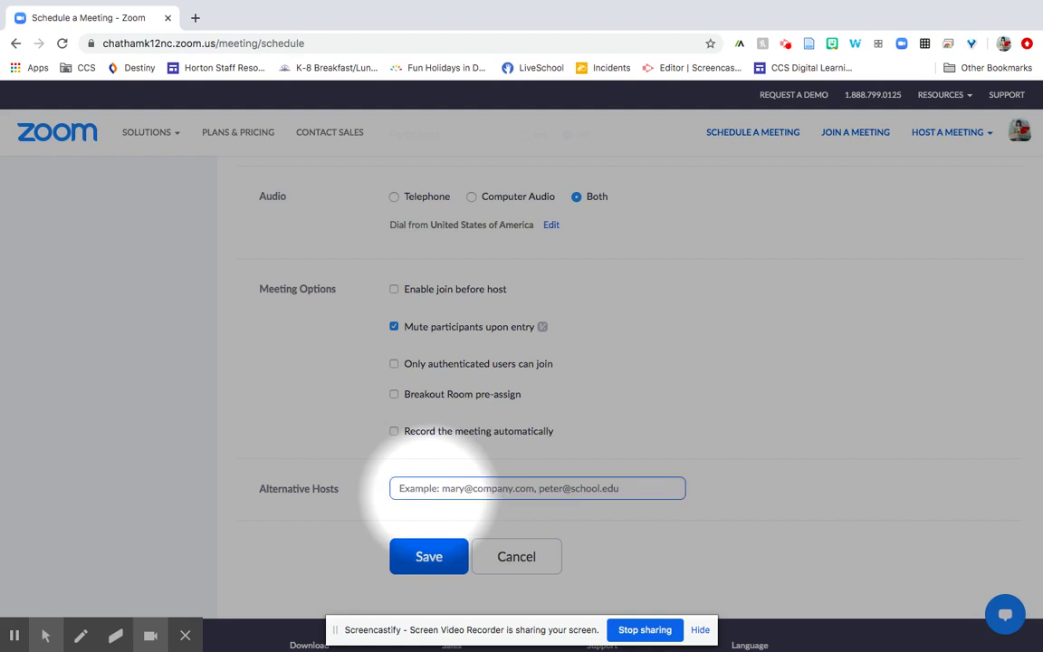
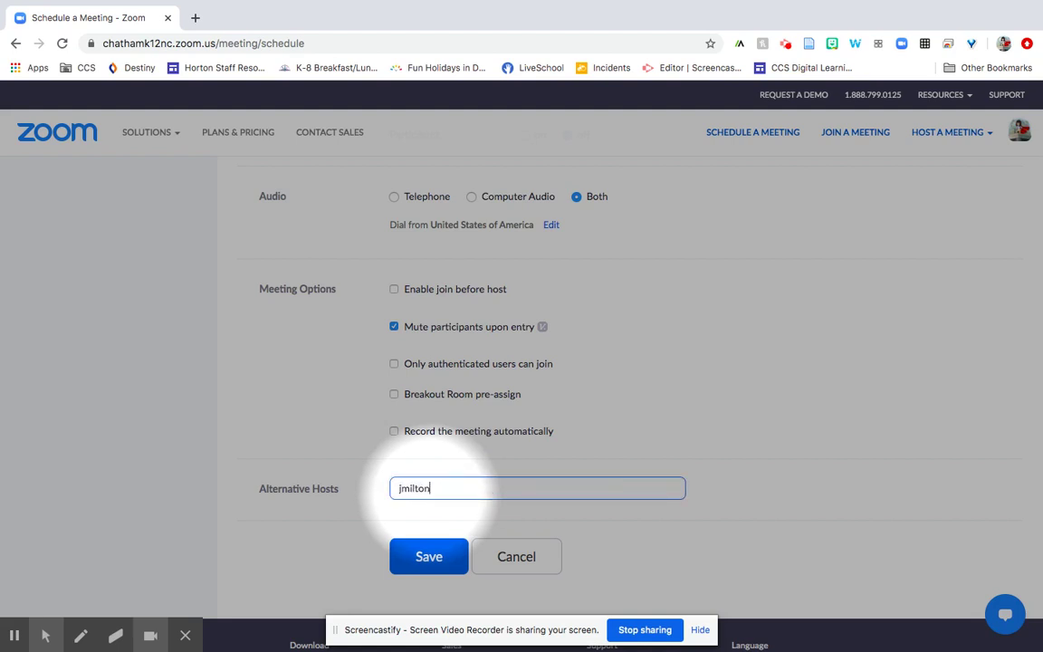
{"action": "key", "text": "Return"}
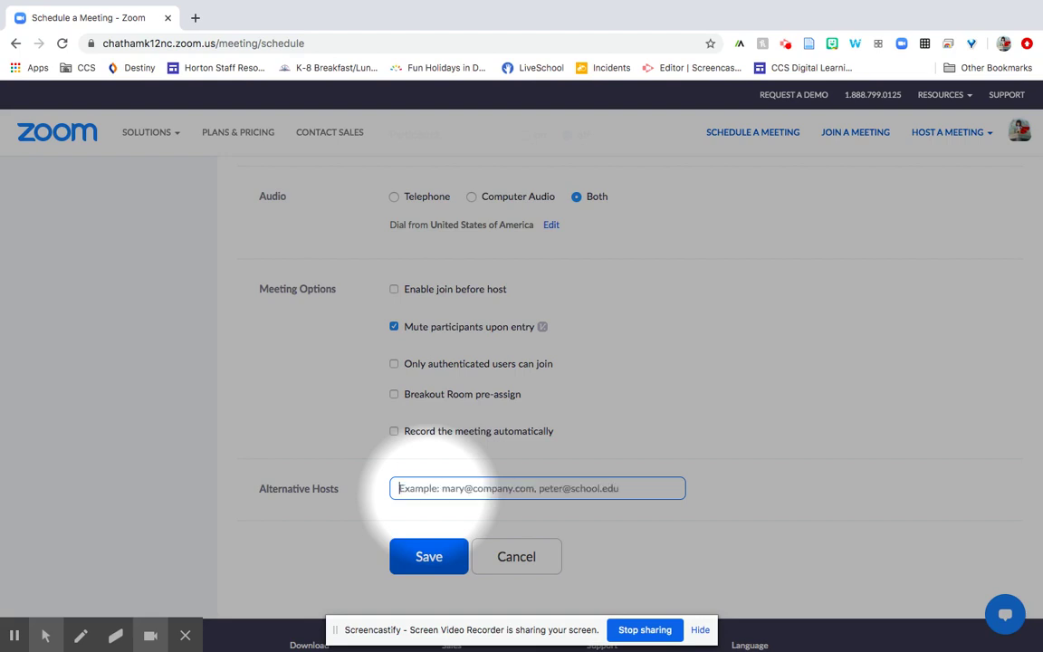
{"action": "scroll", "coordinate": [522, 399], "scroll_direction": "up", "scroll_amount": 8}
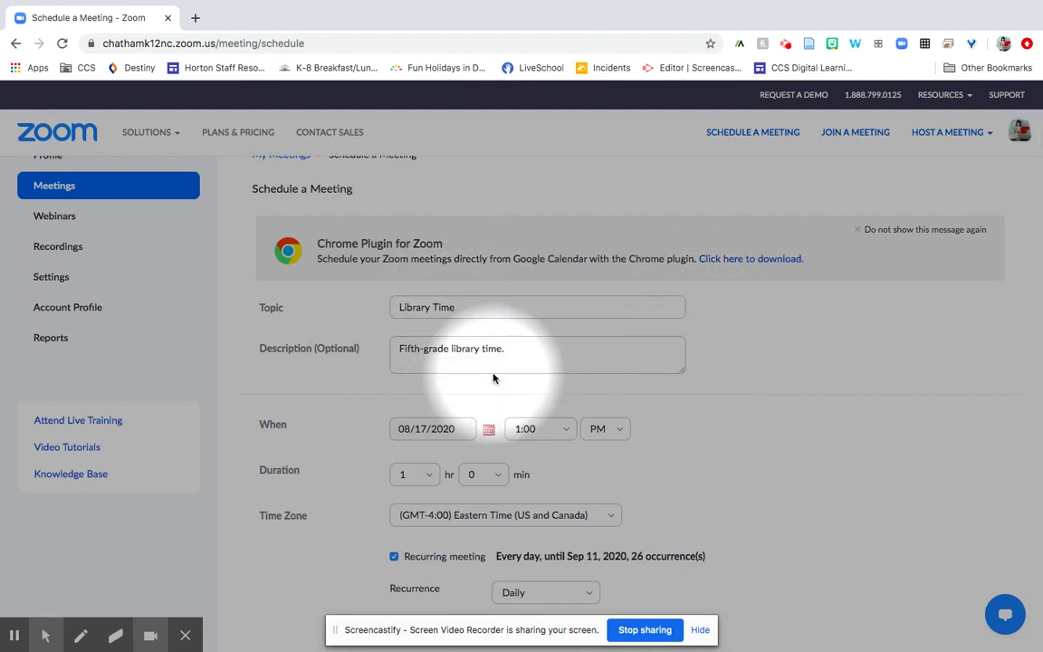
{"action": "scroll", "coordinate": [494, 379], "scroll_direction": "down", "scroll_amount": 12}
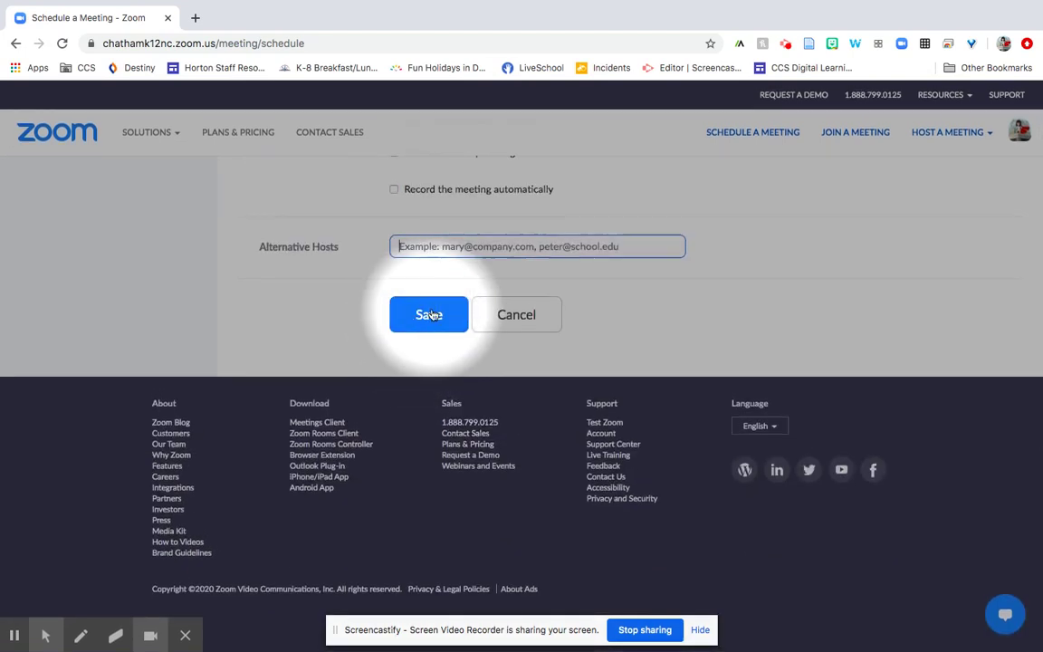
Save the Library Time meeting and scroll its details page toward the invite link
{"action": "left_click", "coordinate": [418, 316]}
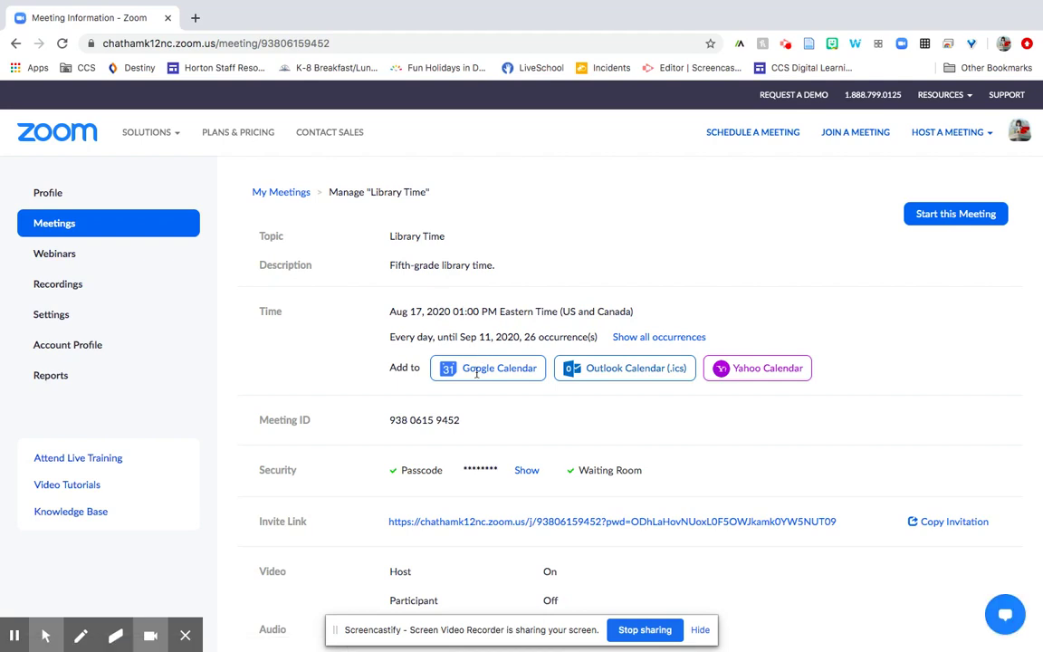
{"action": "scroll", "coordinate": [670, 464], "scroll_direction": "down", "scroll_amount": 2}
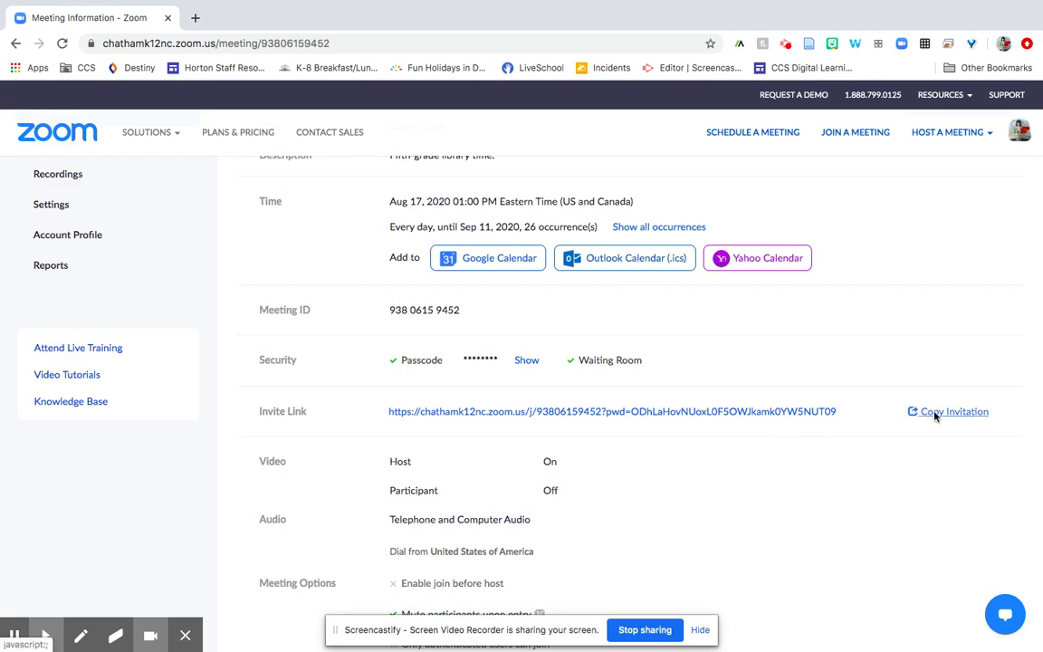
Review the full Library Time invitation text and copy it to the clipboard
{"action": "left_click", "coordinate": [936, 418]}
{"action": "scroll", "coordinate": [527, 371], "scroll_direction": "down", "scroll_amount": 15}
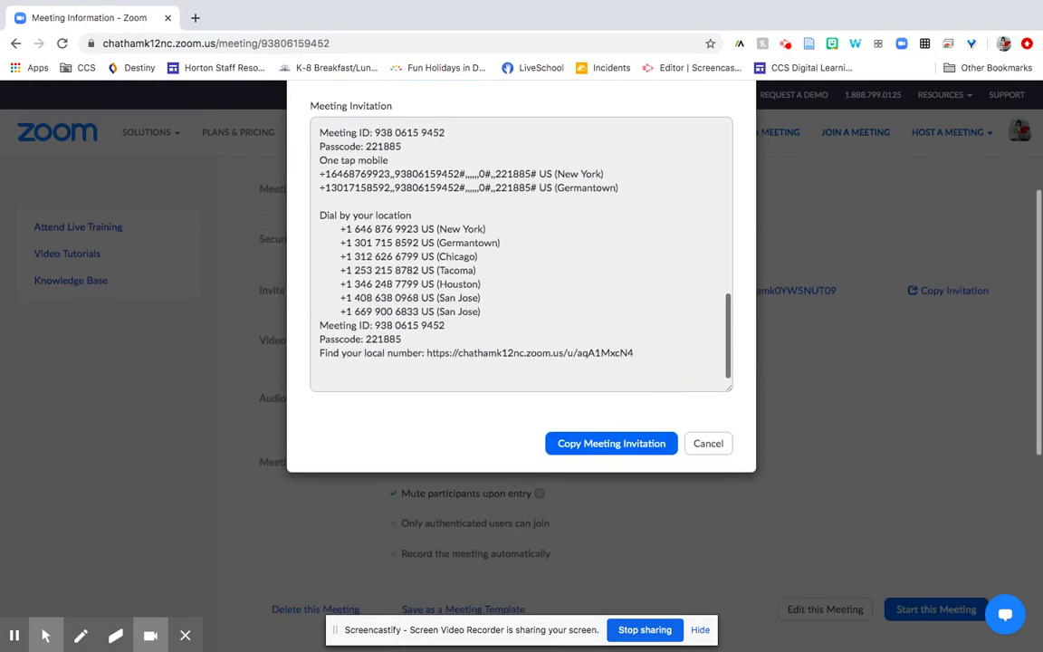
{"action": "scroll", "coordinate": [409, 281], "scroll_direction": "up", "scroll_amount": 15}
{"action": "scroll", "coordinate": [409, 281], "scroll_direction": "up", "scroll_amount": 2}
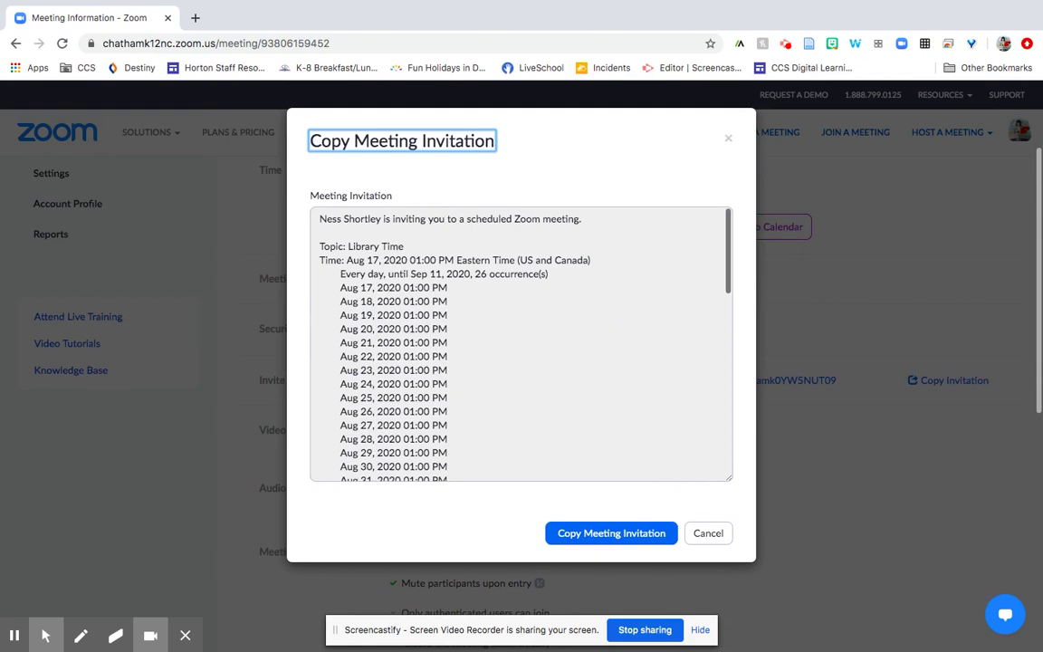
{"action": "left_click", "coordinate": [599, 534]}
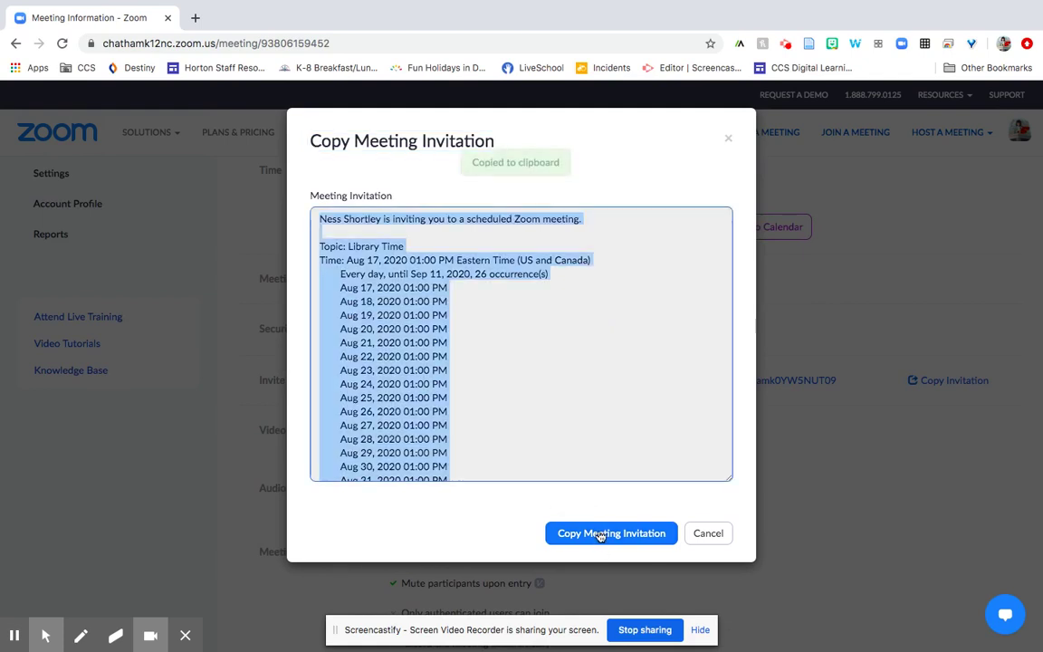